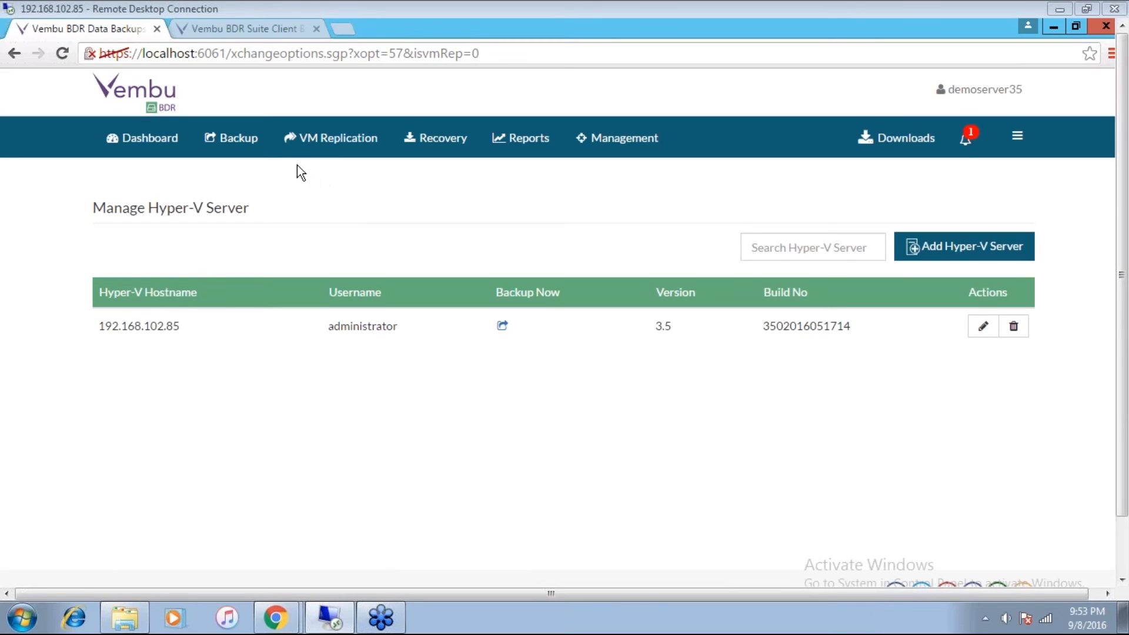
Step: Open the Hyper-V server list and view the Hyper-V credentials form for adding a new server
{"action": "left_click", "coordinate": [253, 139]}
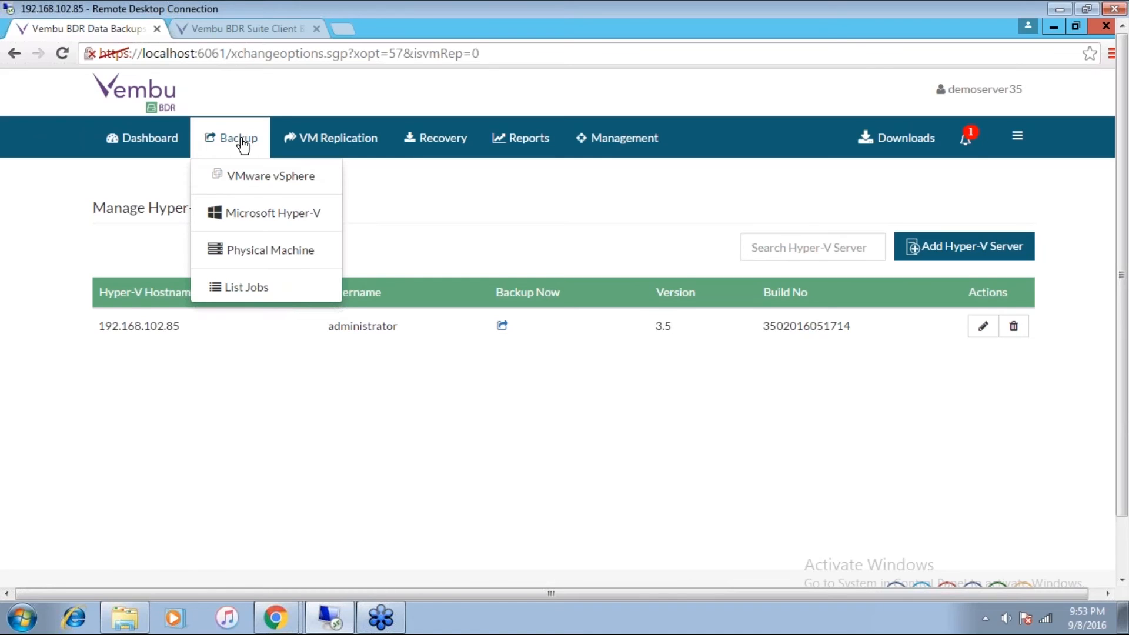
{"action": "left_click", "coordinate": [281, 215]}
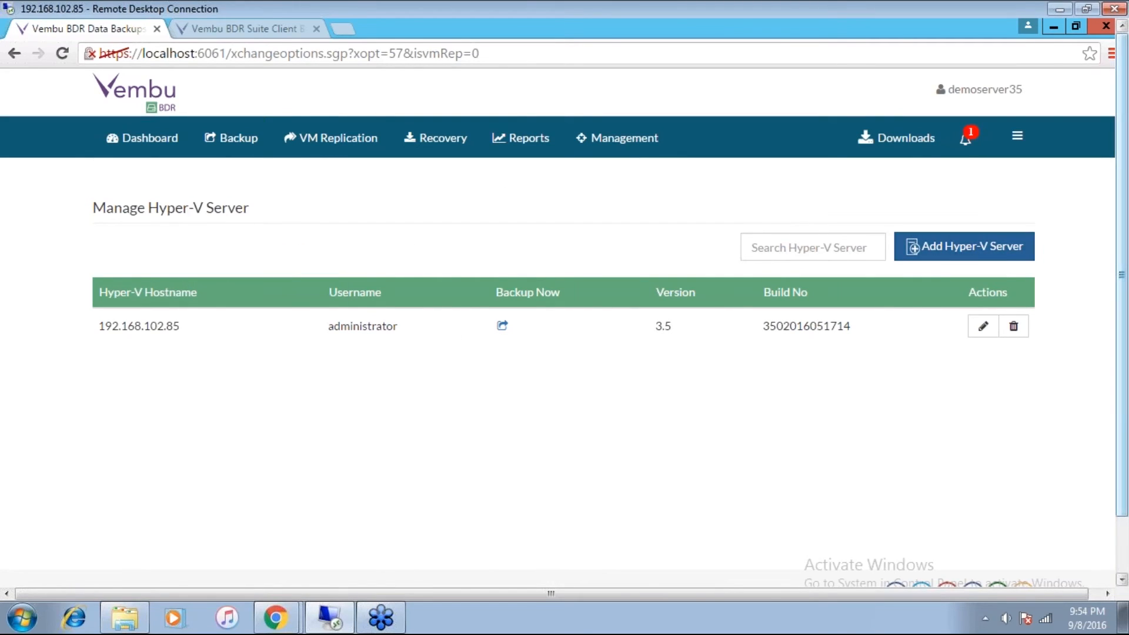
{"action": "left_click", "coordinate": [976, 258]}
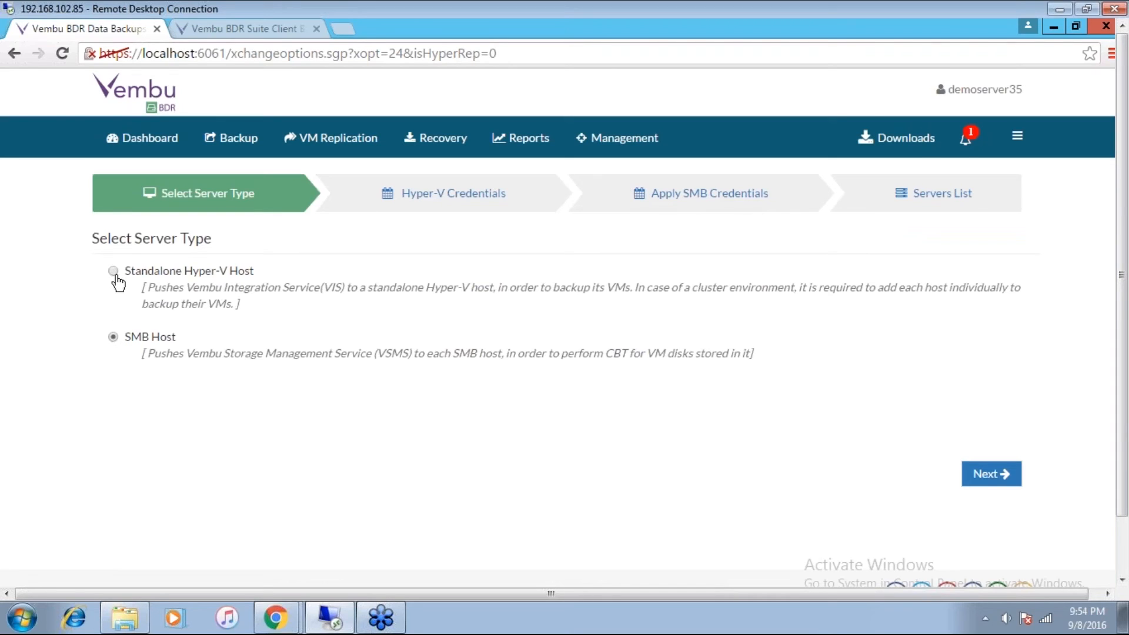
{"action": "left_click", "coordinate": [1006, 475]}
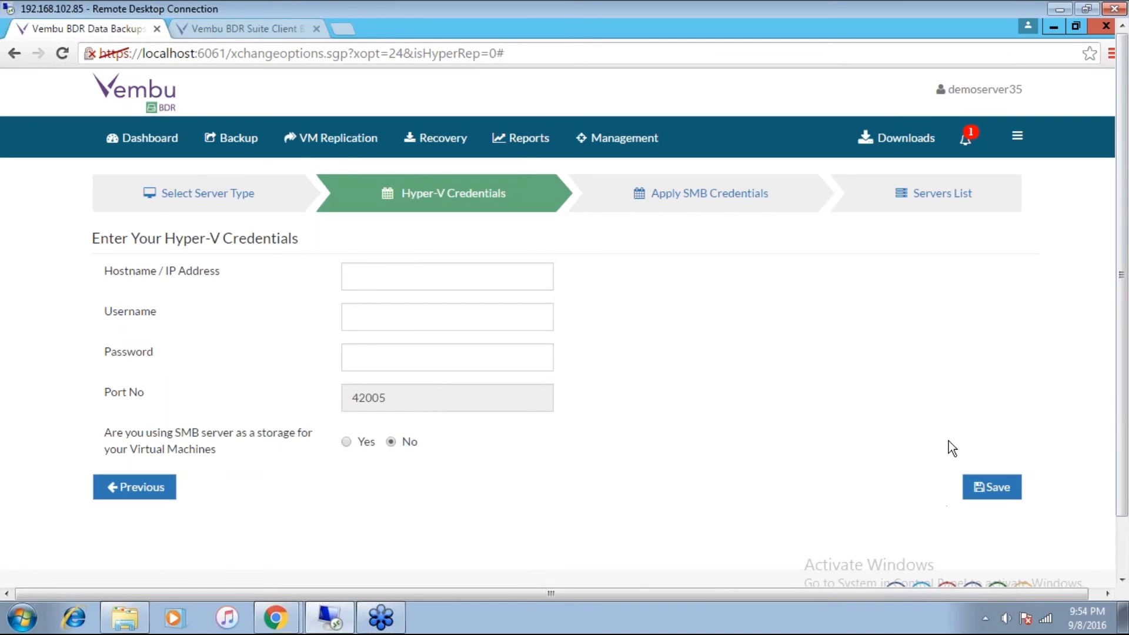
Step: Start a backup configuration for Hyper-V server 192.168.102.85 and choose the Windows SBS 2011 virtual machine
{"action": "mouse_move", "coordinate": [244, 145]}
{"action": "left_click", "coordinate": [265, 213]}
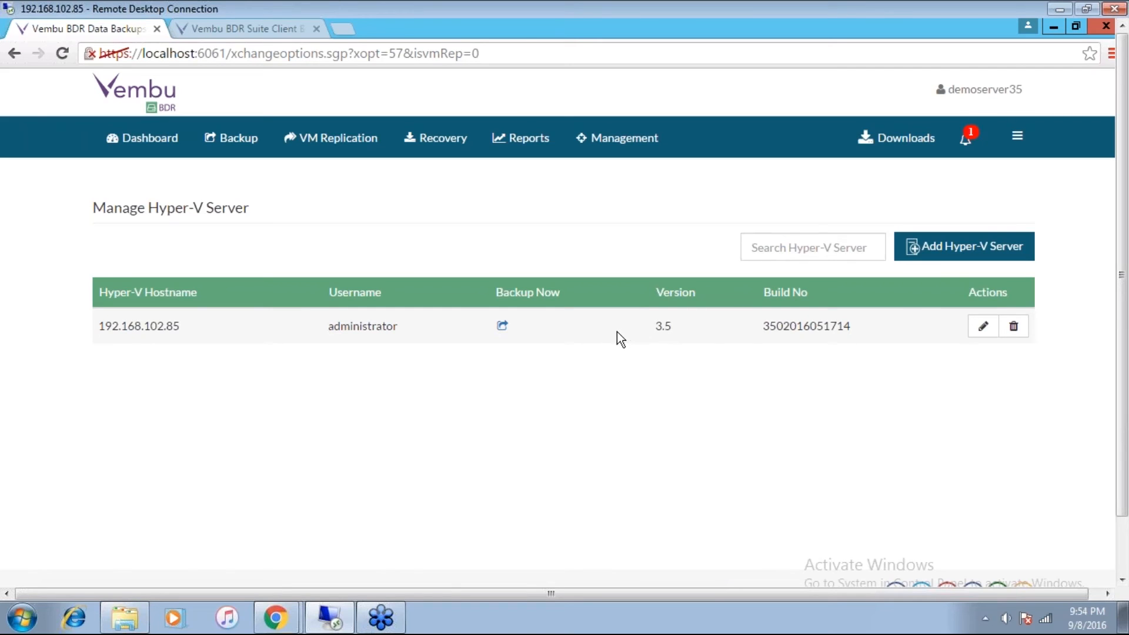
{"action": "left_click", "coordinate": [502, 325]}
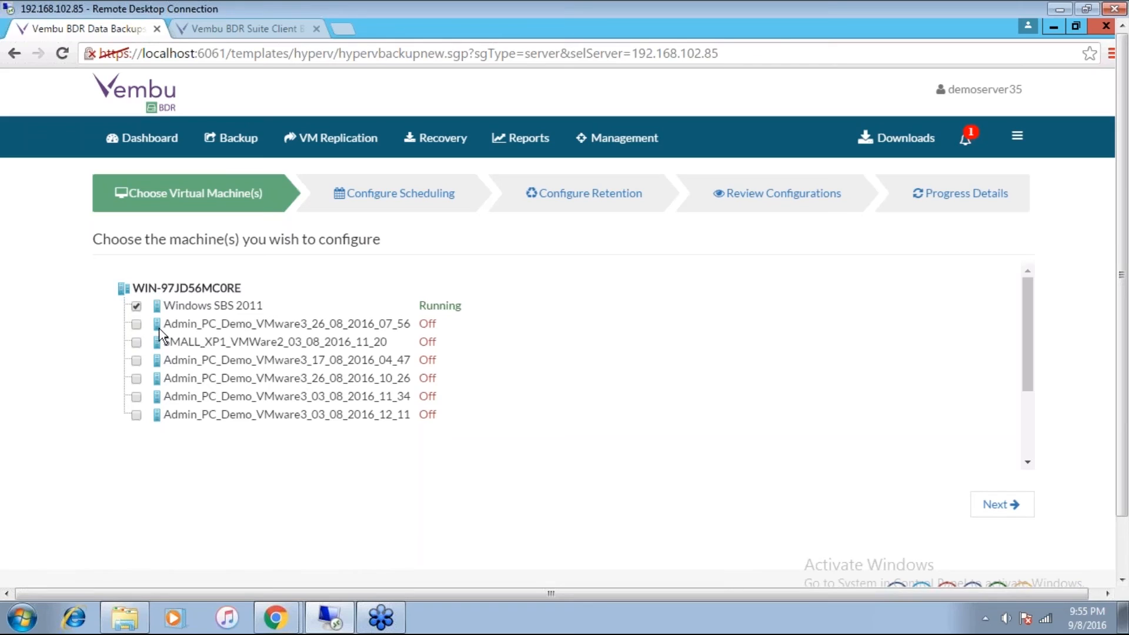
{"action": "left_click", "coordinate": [1006, 504]}
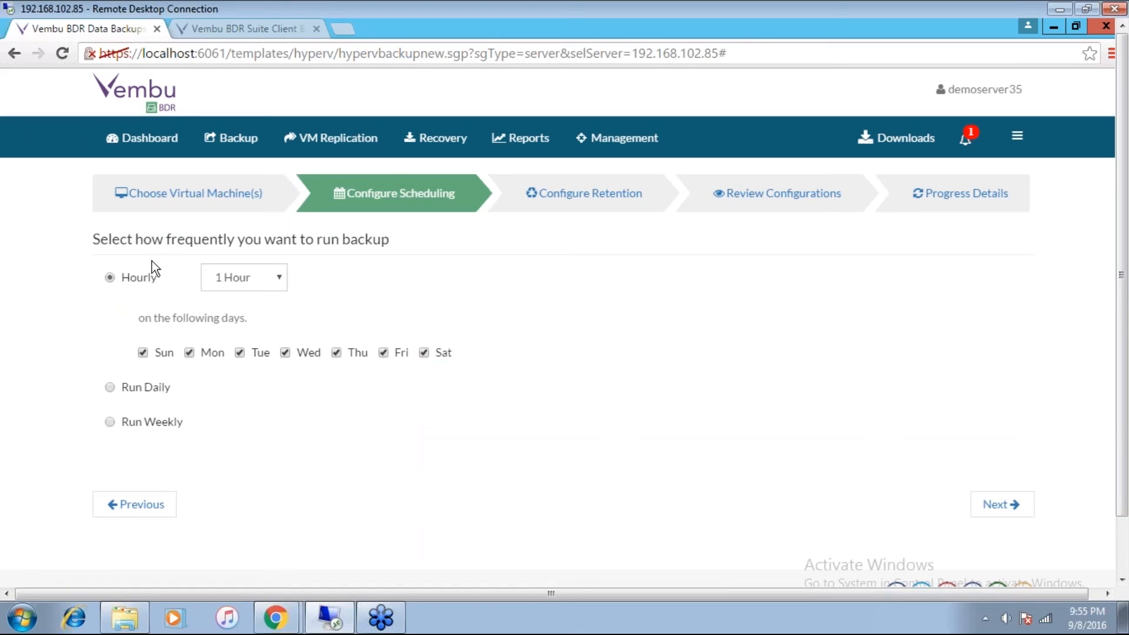
Step: Schedule the backup to run every 15 minutes on all seven days and proceed to the retention settings
{"action": "left_click", "coordinate": [278, 278]}
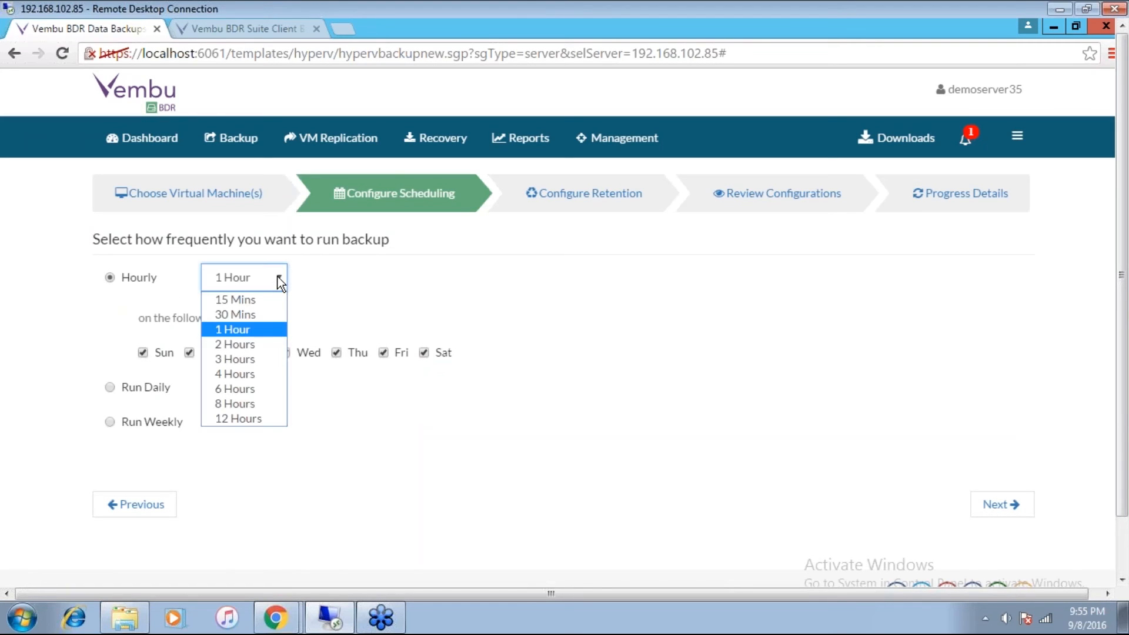
{"action": "left_click", "coordinate": [248, 303]}
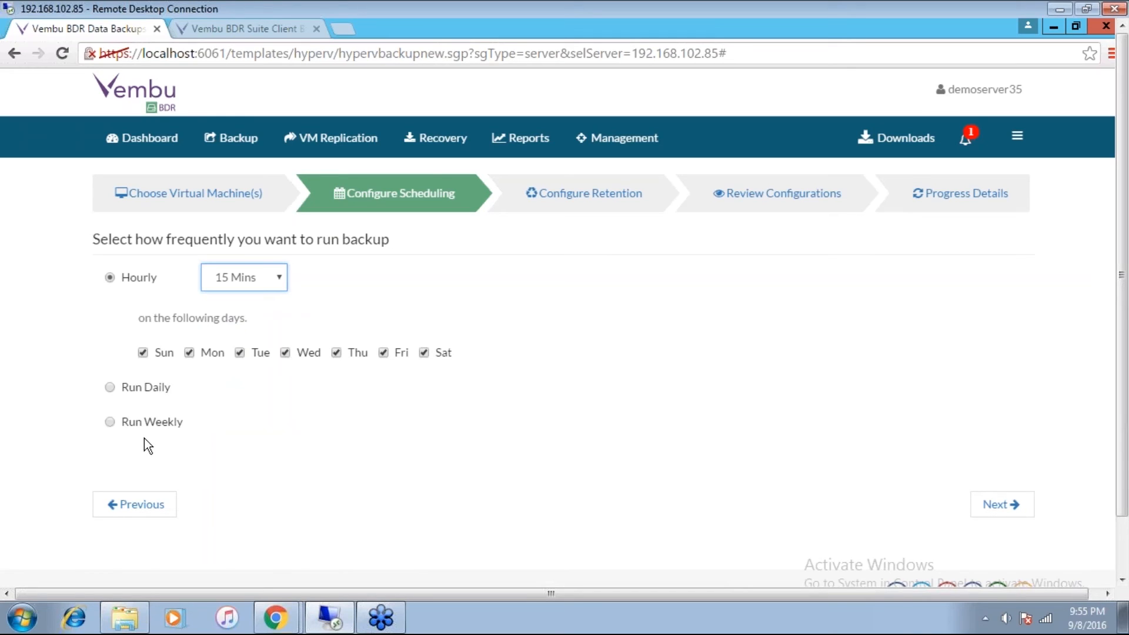
{"action": "left_click", "coordinate": [1003, 510]}
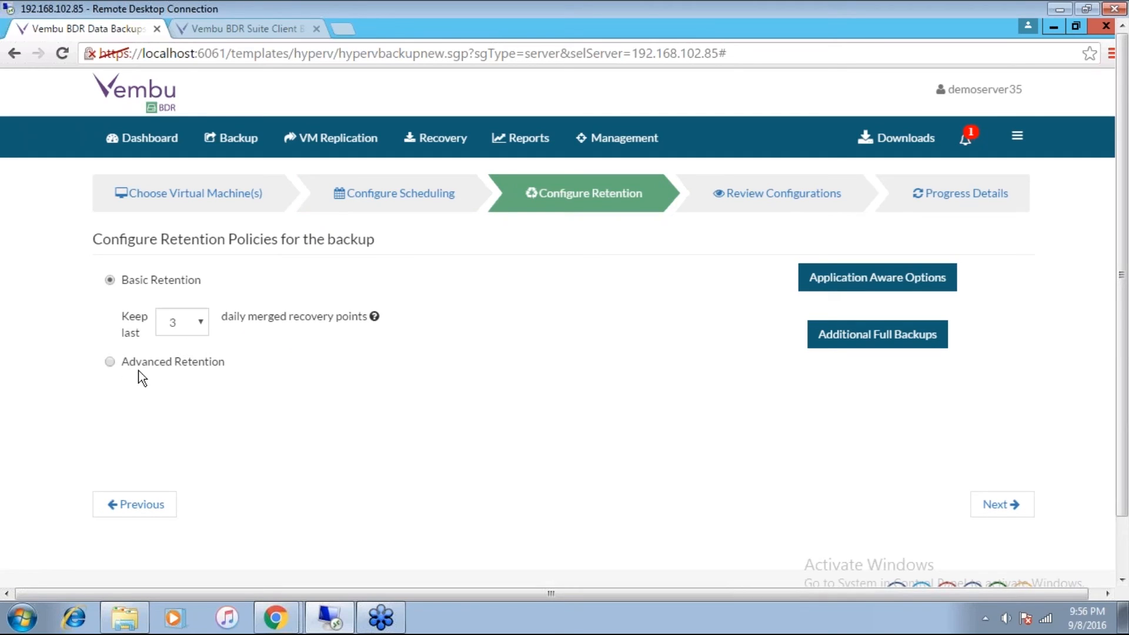
Step: Try advanced GFS retention with daily, weekly and monthly merges, discard it and return to basic retention
{"action": "left_click", "coordinate": [110, 361]}
{"action": "left_click", "coordinate": [142, 340]}
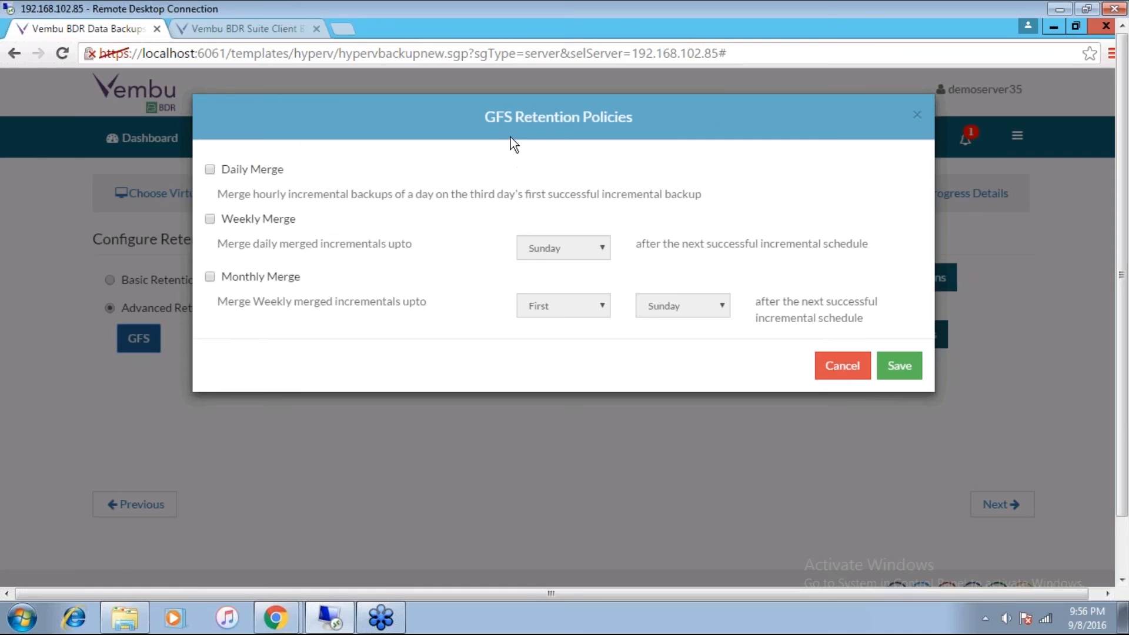
{"action": "left_click", "coordinate": [210, 171]}
{"action": "left_click", "coordinate": [209, 220]}
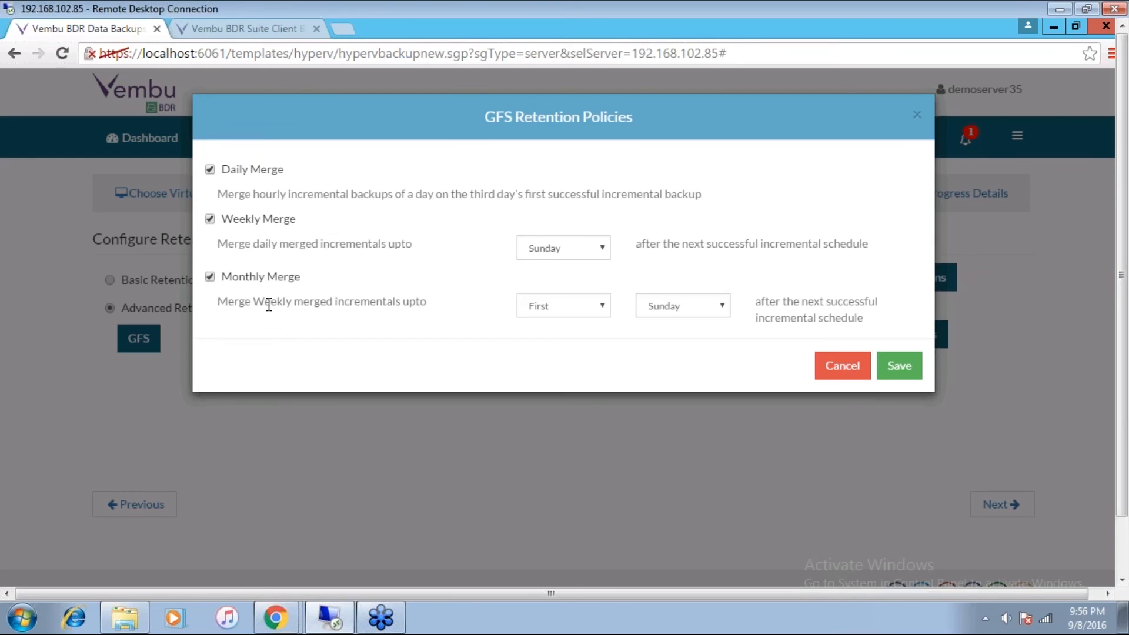
{"action": "left_click", "coordinate": [840, 374]}
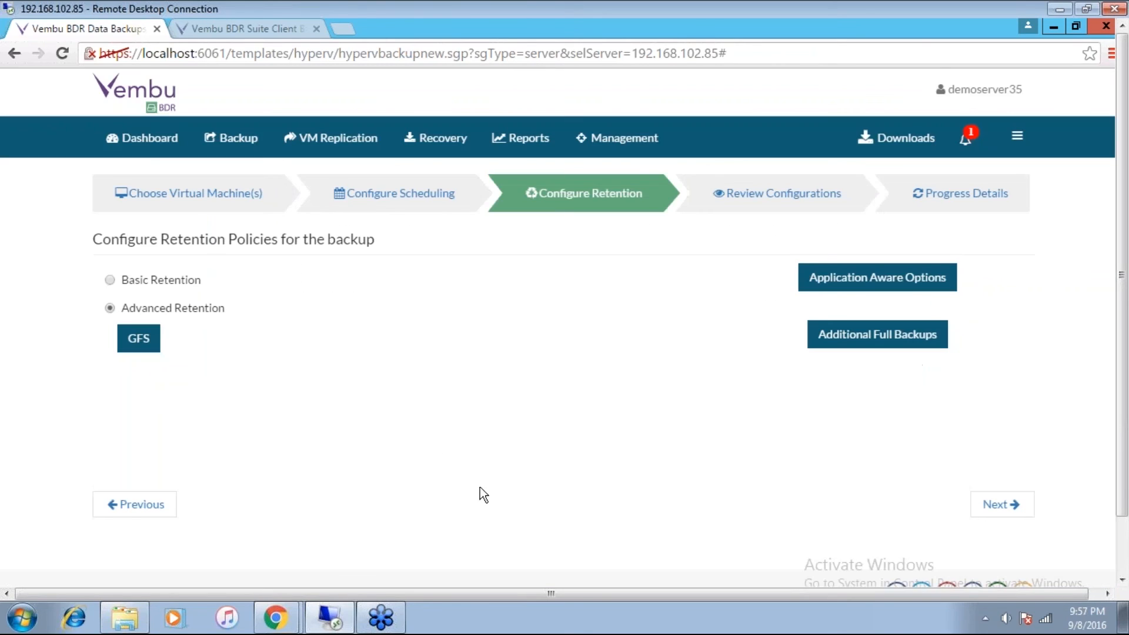
{"action": "left_click", "coordinate": [111, 280]}
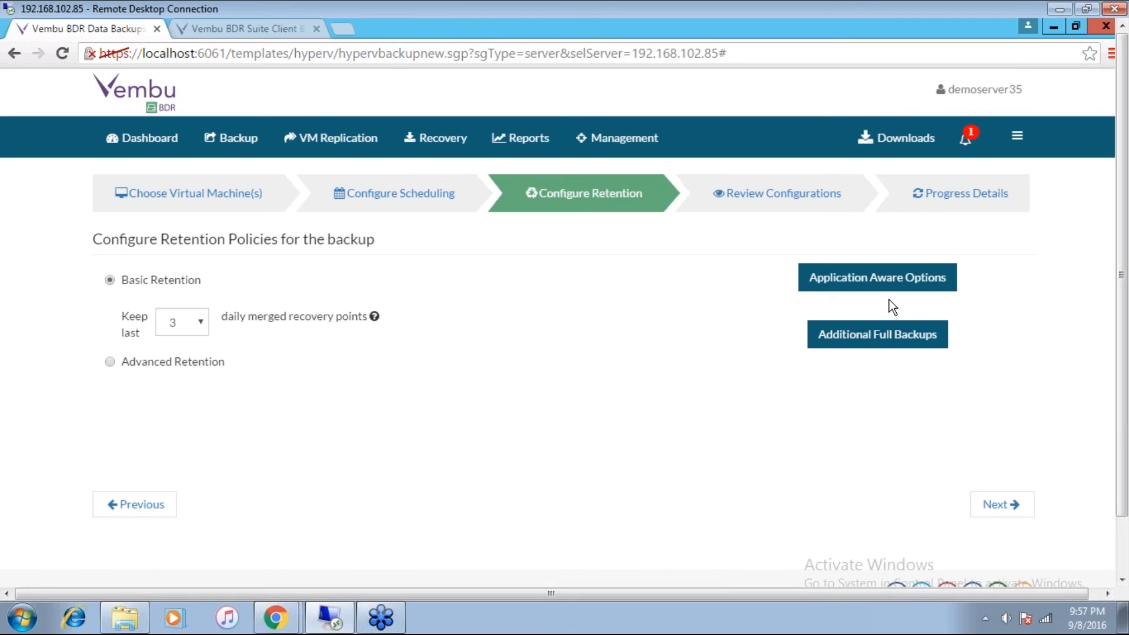
Step: Try immediate log truncation after the snapshot in the application-aware settings and discard the change
{"action": "left_click", "coordinate": [905, 287]}
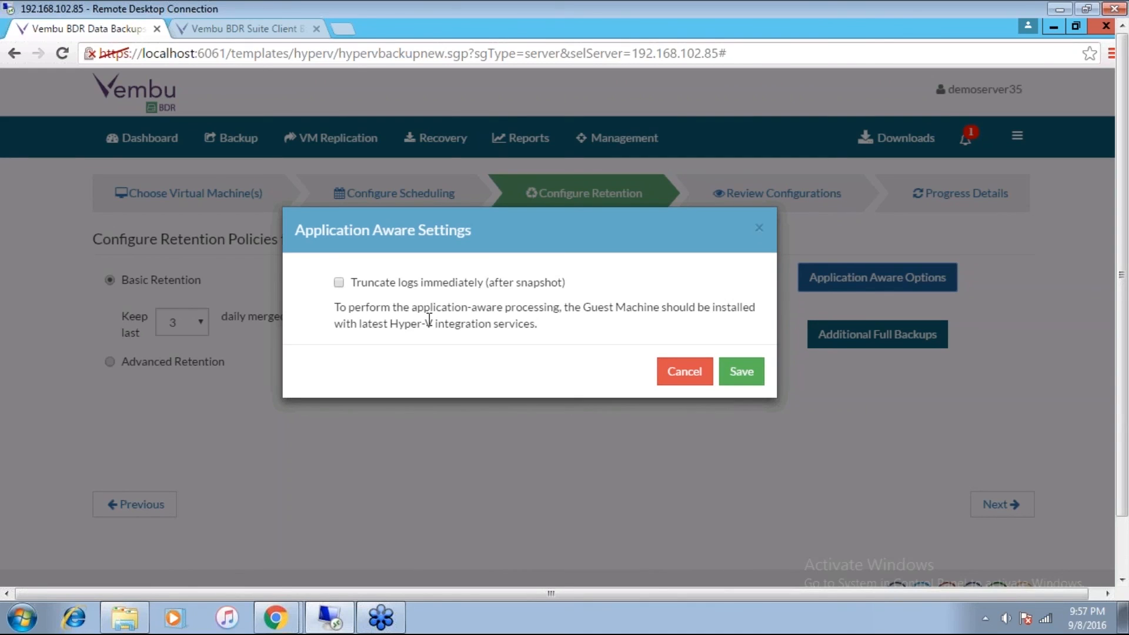
{"action": "left_click", "coordinate": [339, 283]}
{"action": "left_click", "coordinate": [681, 376]}
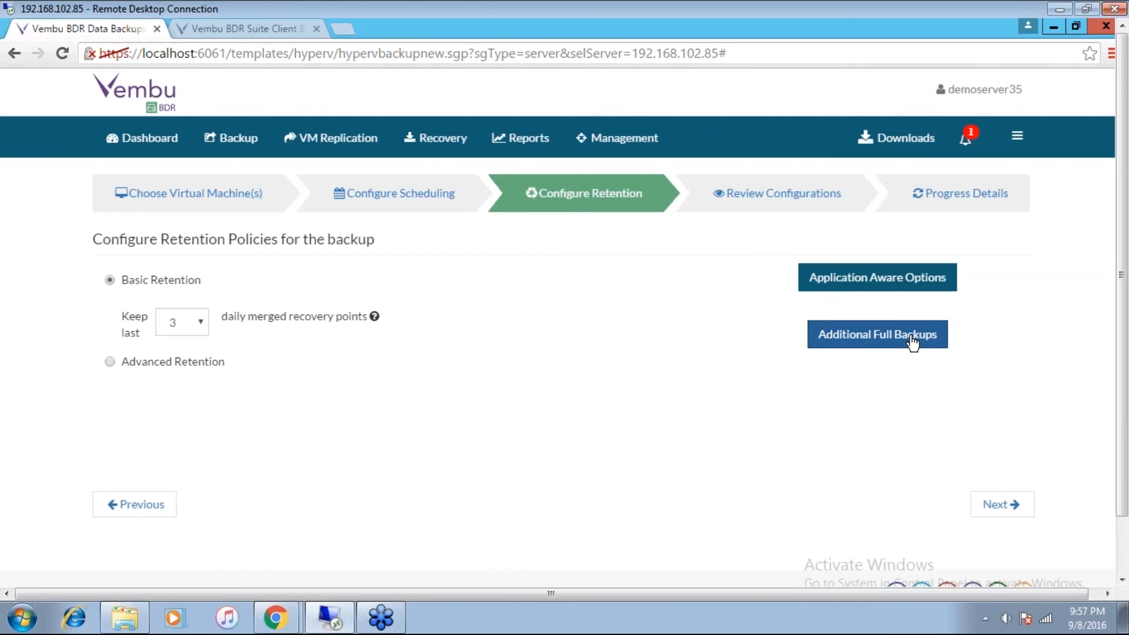
Step: Try enabling additional full backups, look through the maximum number of stored backups, and close without saving
{"action": "left_click", "coordinate": [910, 342]}
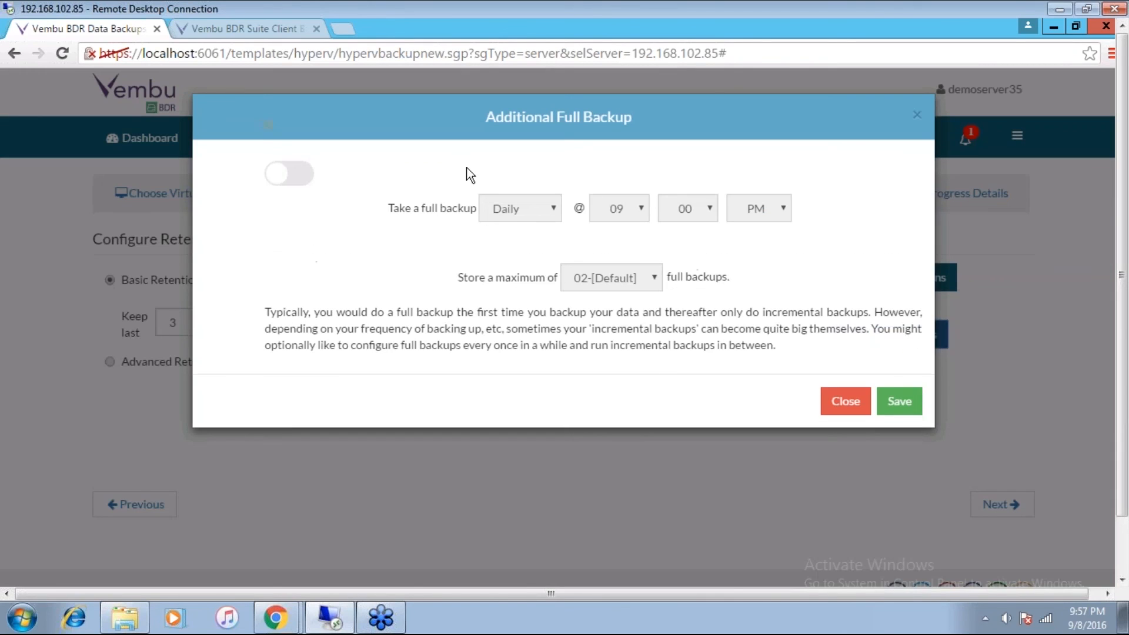
{"action": "left_click", "coordinate": [302, 179]}
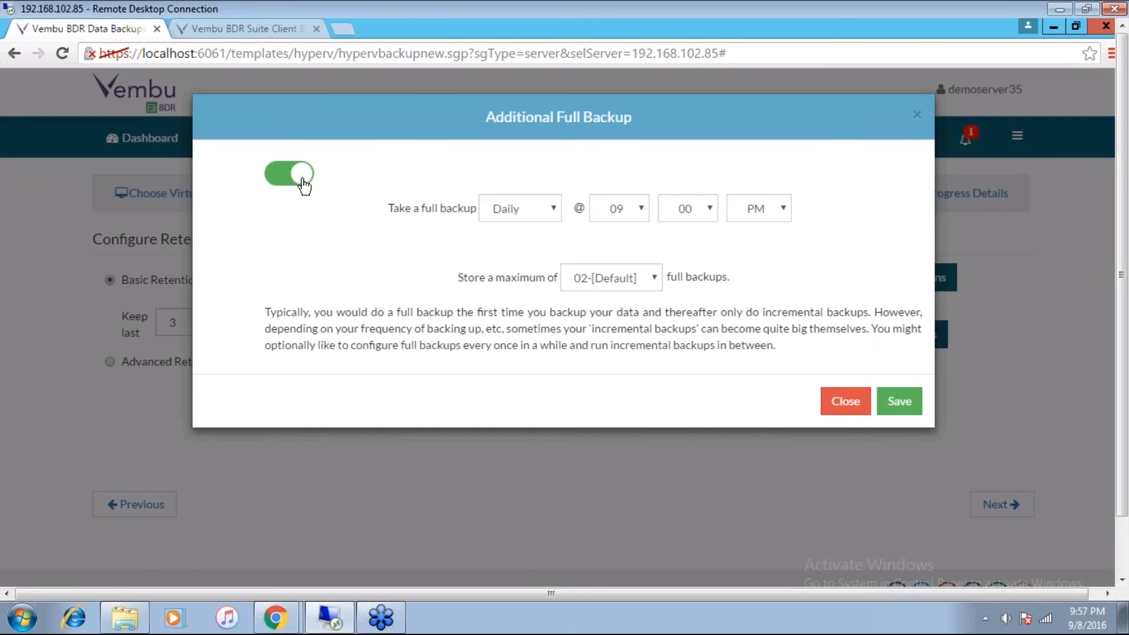
{"action": "left_click", "coordinate": [654, 279]}
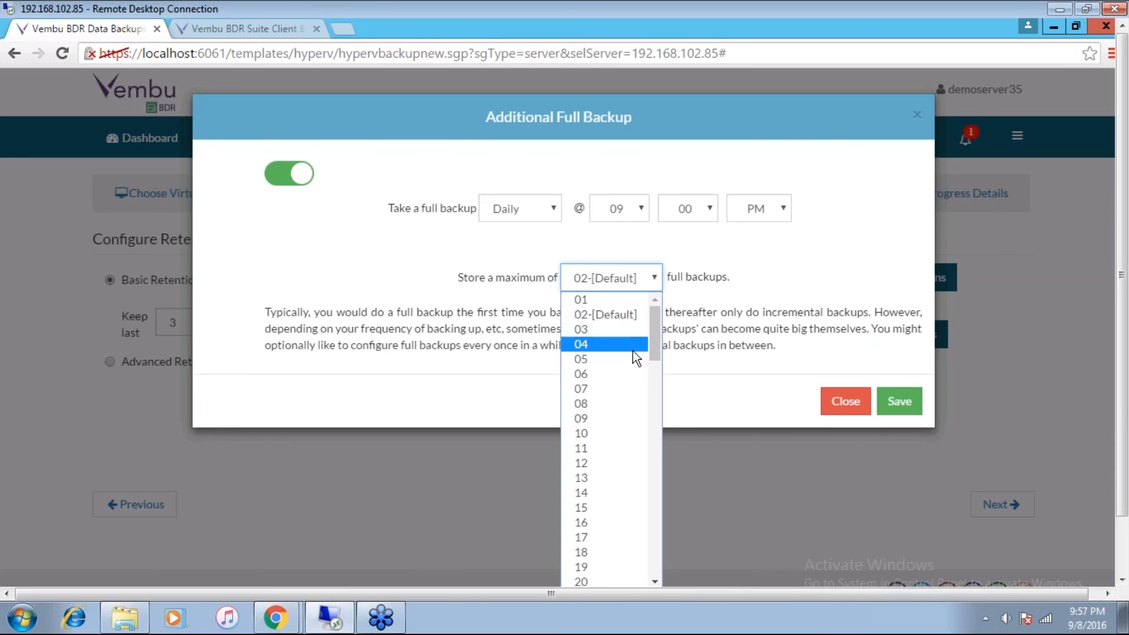
{"action": "left_click_drag", "start_coordinate": [660, 341], "coordinate": [654, 582]}
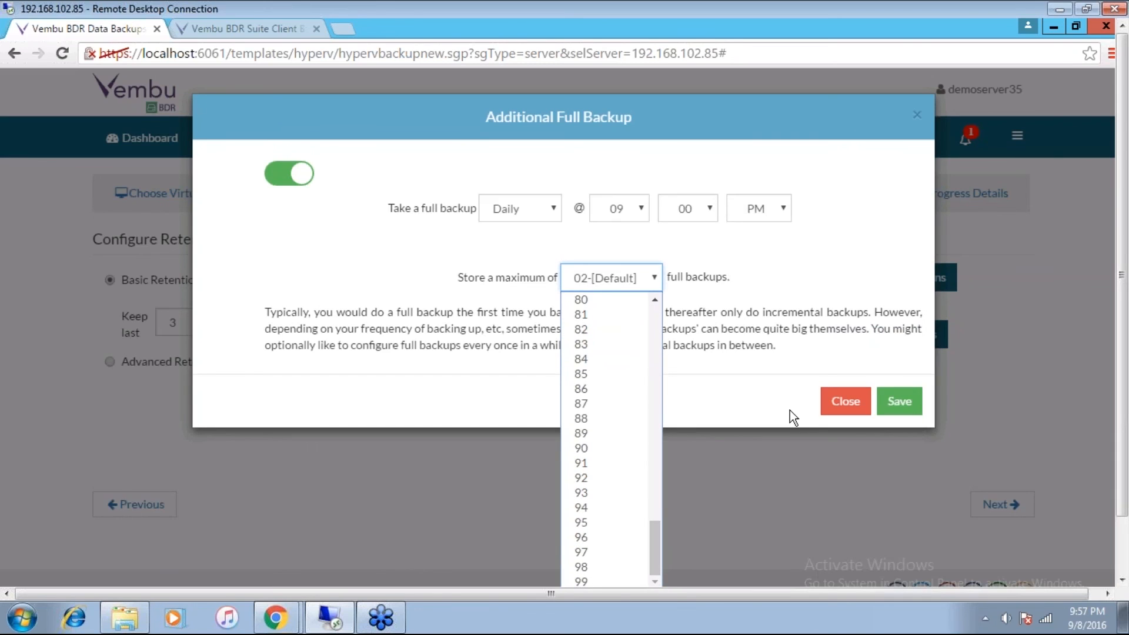
{"action": "left_click", "coordinate": [831, 406]}
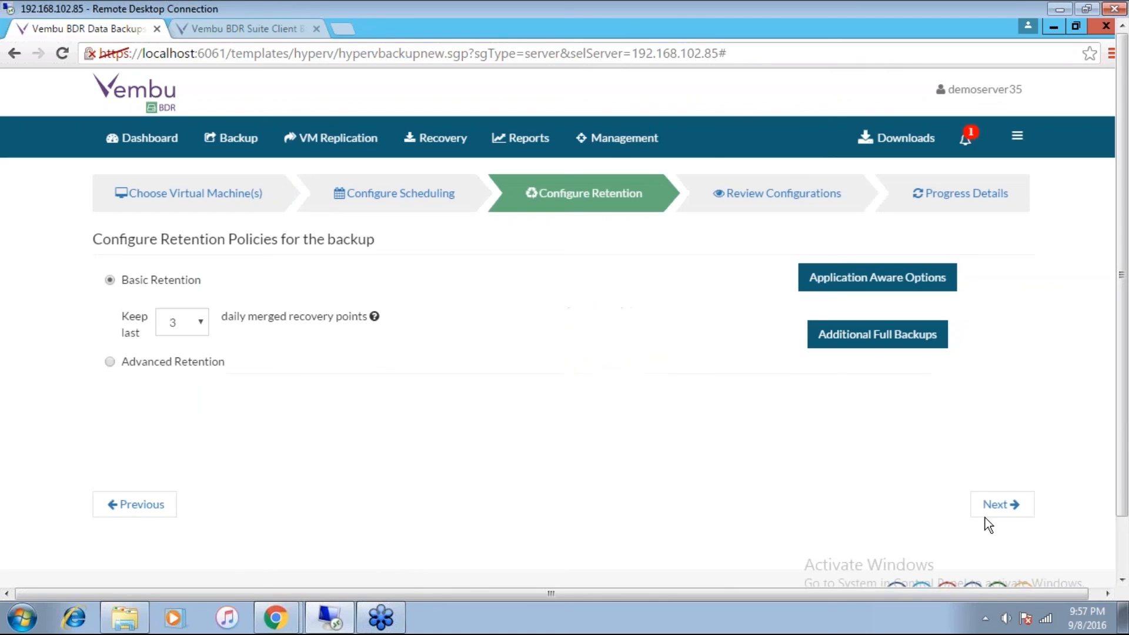
Step: Proceed to the configuration review with basic retention of 3 daily merged recovery points and name the backup schedule Test
{"action": "left_click", "coordinate": [1017, 512]}
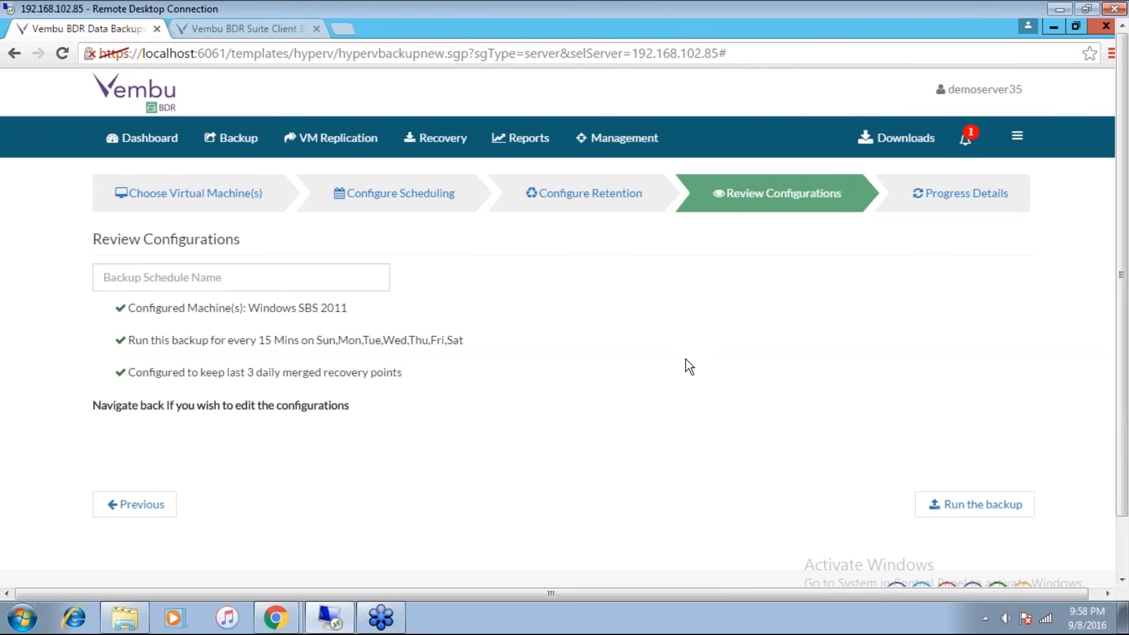
{"action": "left_click", "coordinate": [203, 277]}
{"action": "type", "text": "Test"}
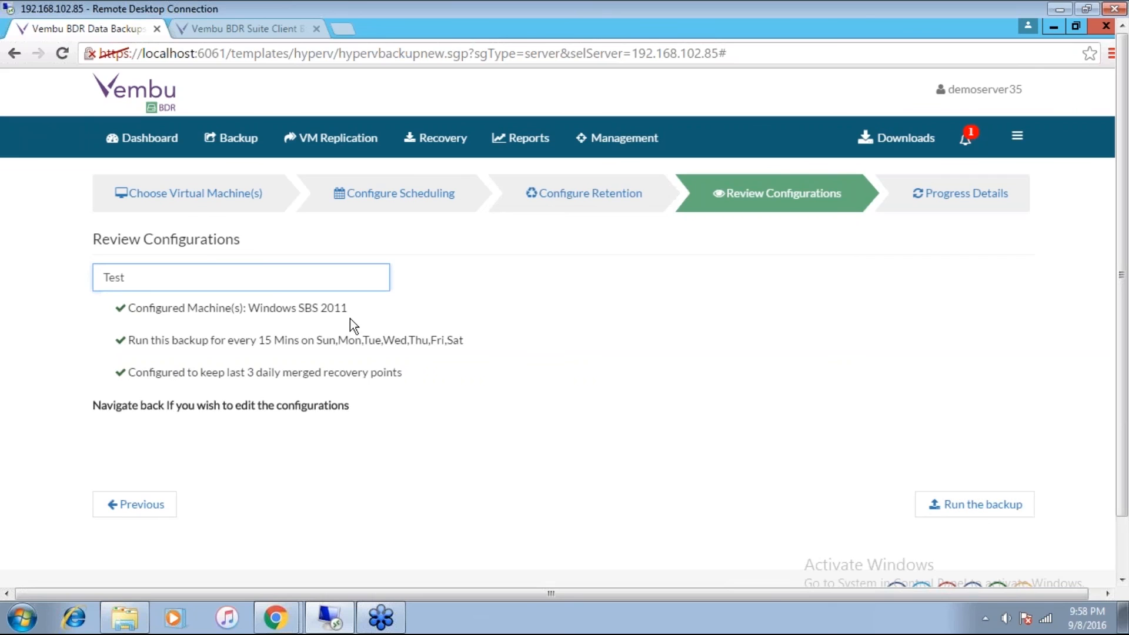
{"action": "left_click_drag", "start_coordinate": [144, 311], "coordinate": [394, 375]}
{"action": "left_click", "coordinate": [396, 377]}
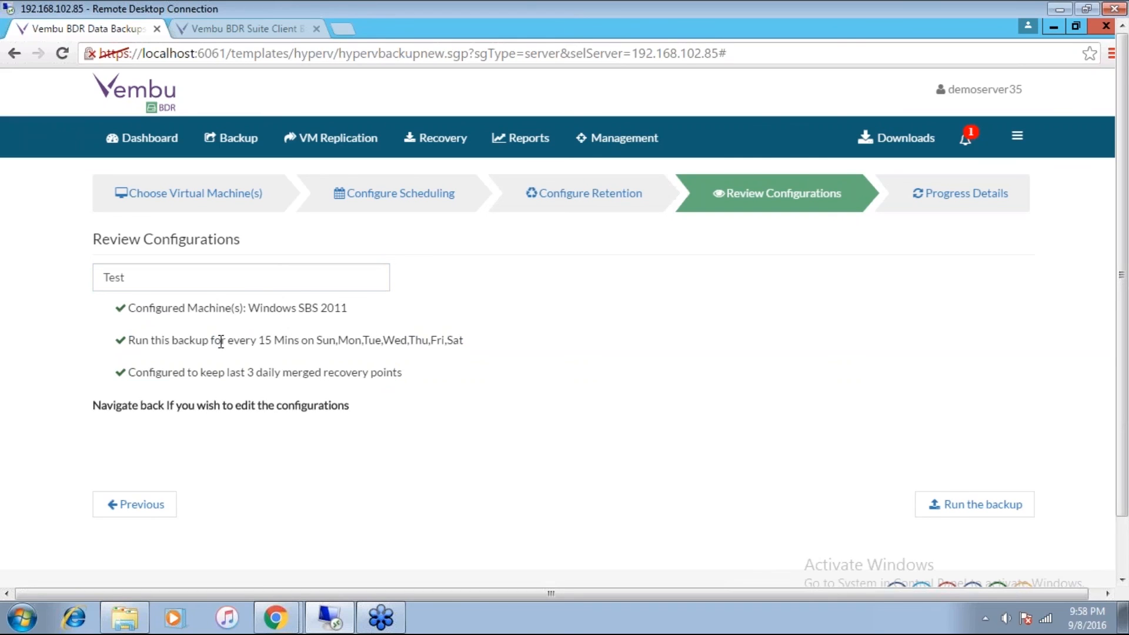
{"action": "left_click_drag", "start_coordinate": [214, 339], "coordinate": [379, 349]}
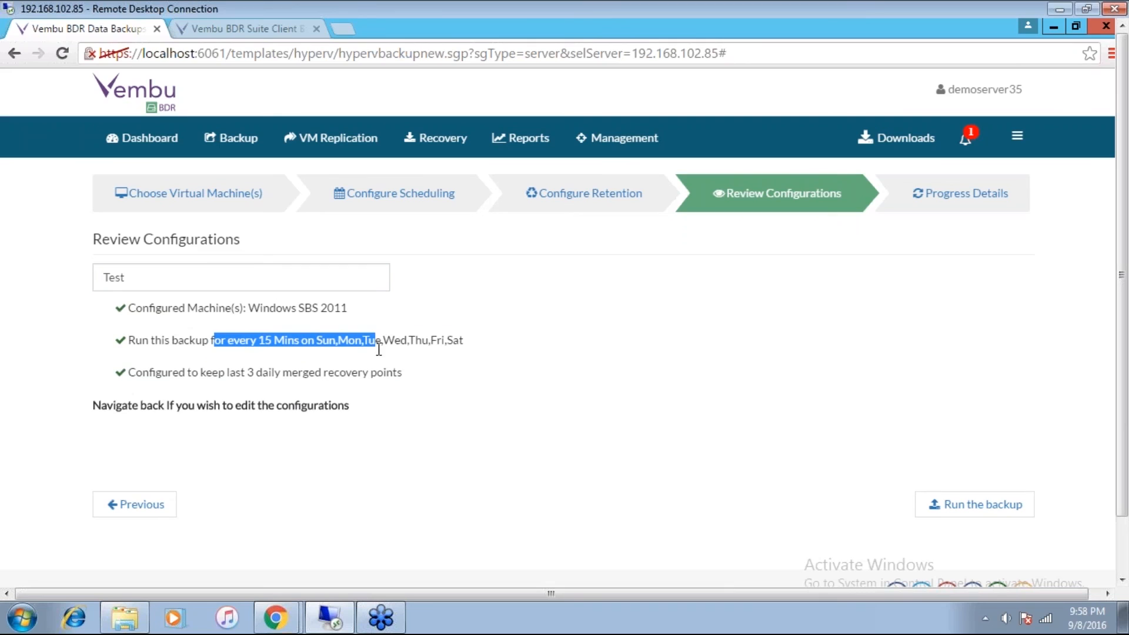
{"action": "left_click", "coordinate": [428, 369]}
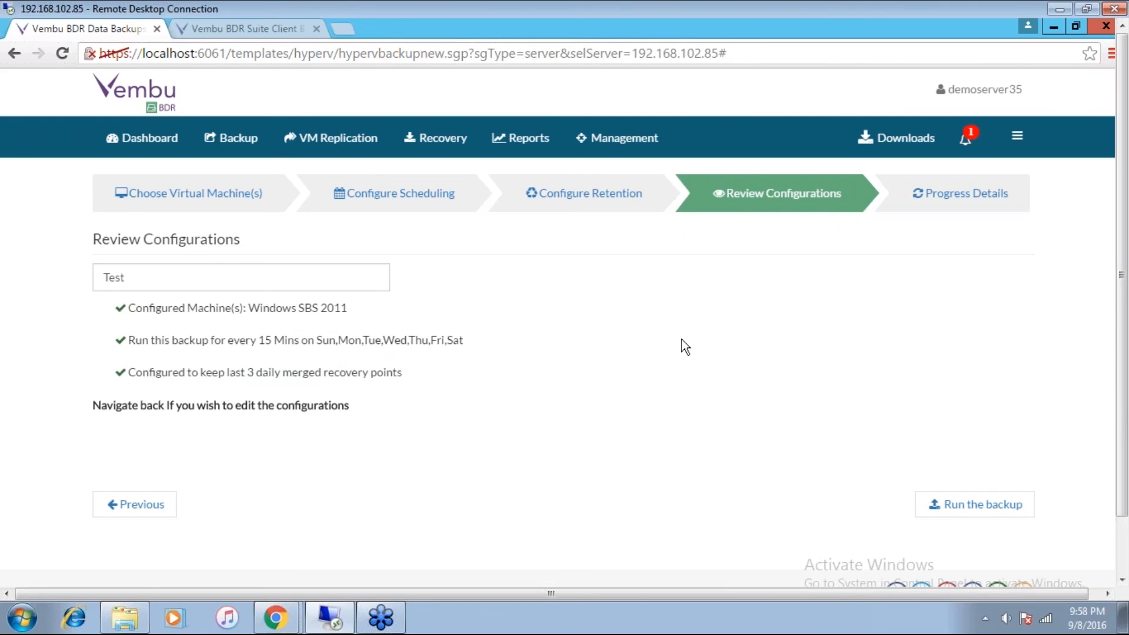